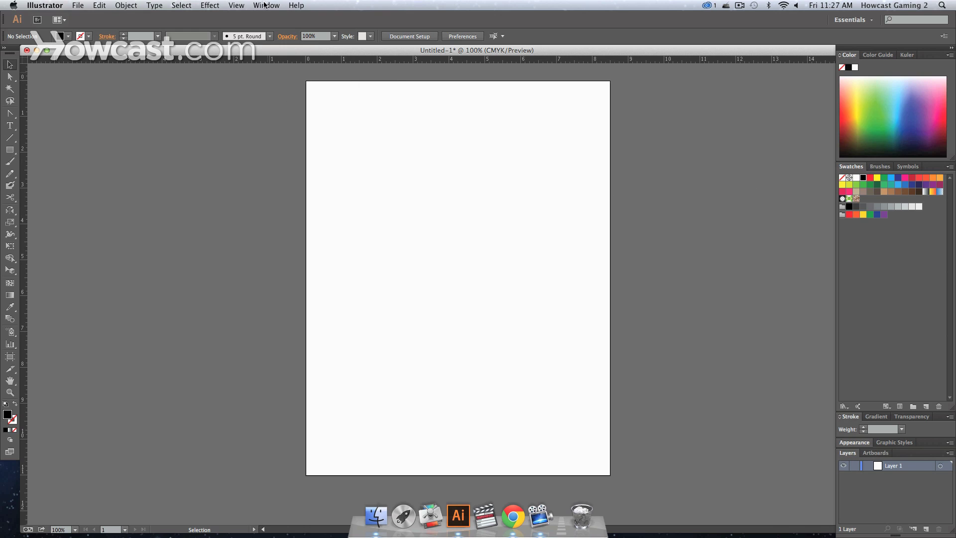
Browse the Window menu, try the teal-green and tan swatches, and settle on a dark green.
click(265, 5)
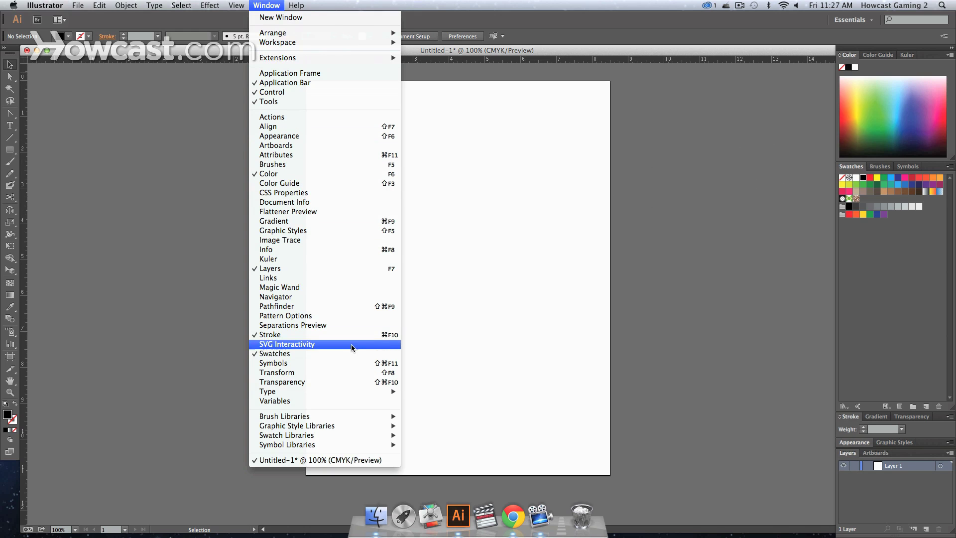
click(626, 274)
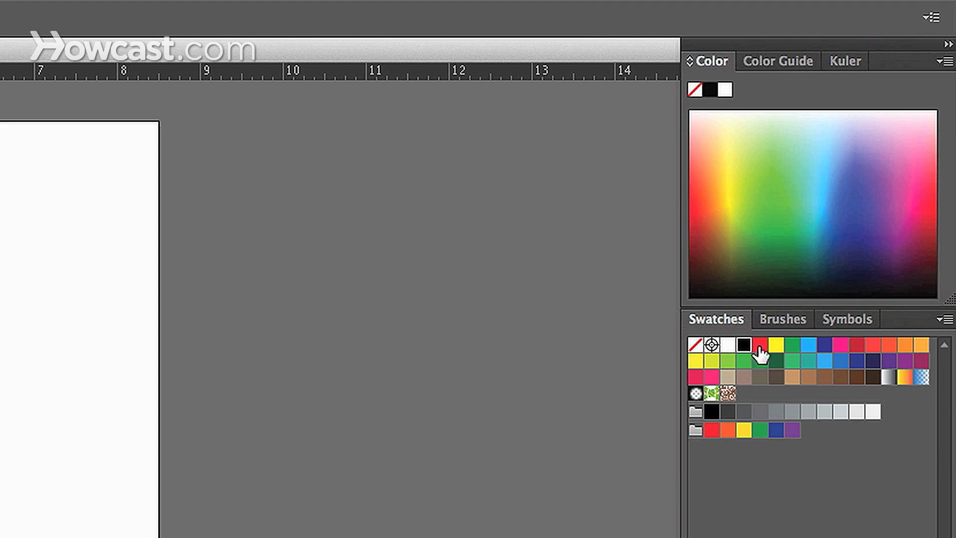
click(808, 493)
click(791, 361)
click(789, 377)
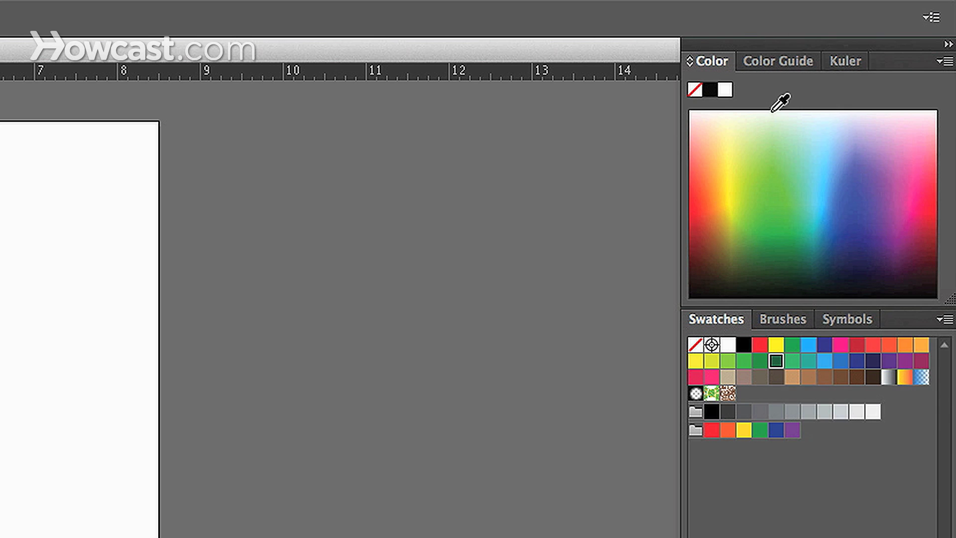
click(759, 138)
Sample a light green (C 23.92, M 0, Y 45.1, K 0) with CMYK sliders shown and save it as a swatch.
click(769, 73)
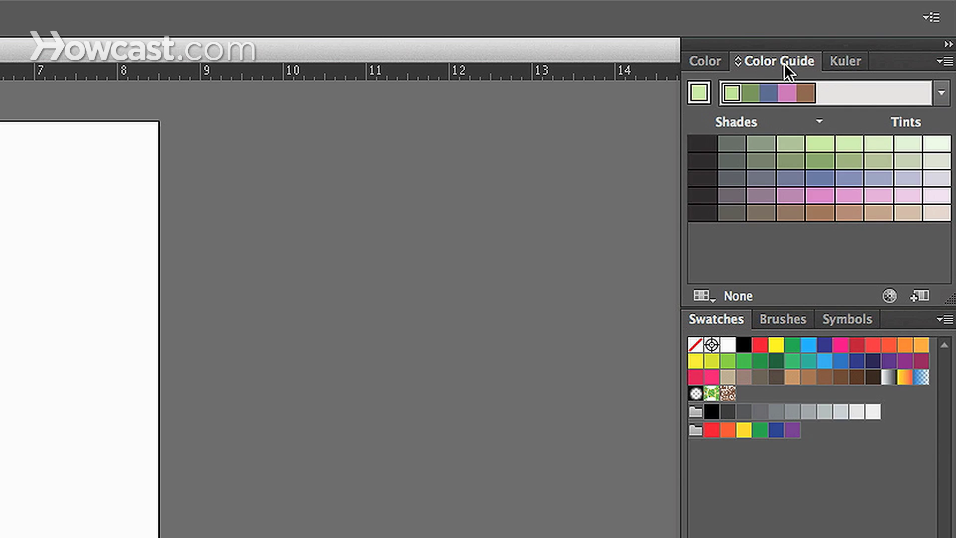
click(707, 63)
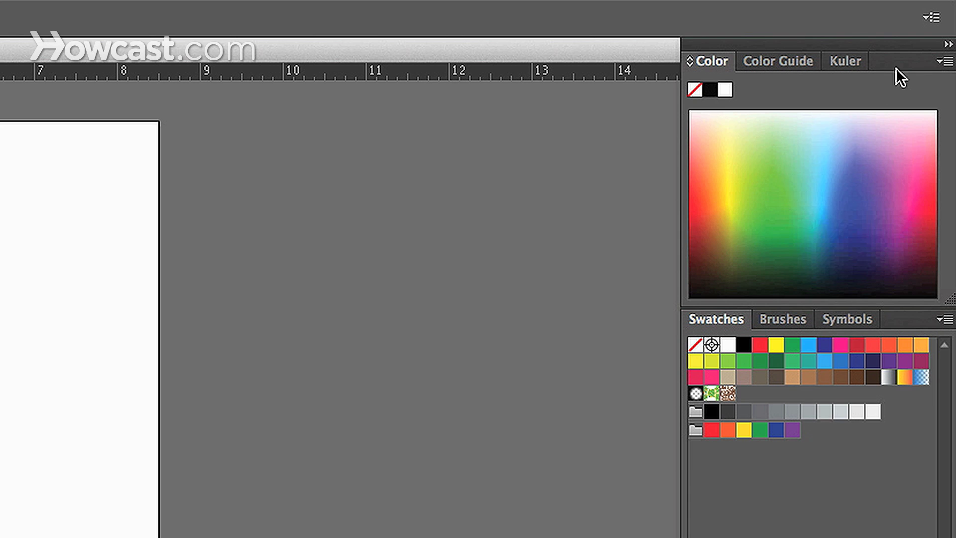
click(942, 61)
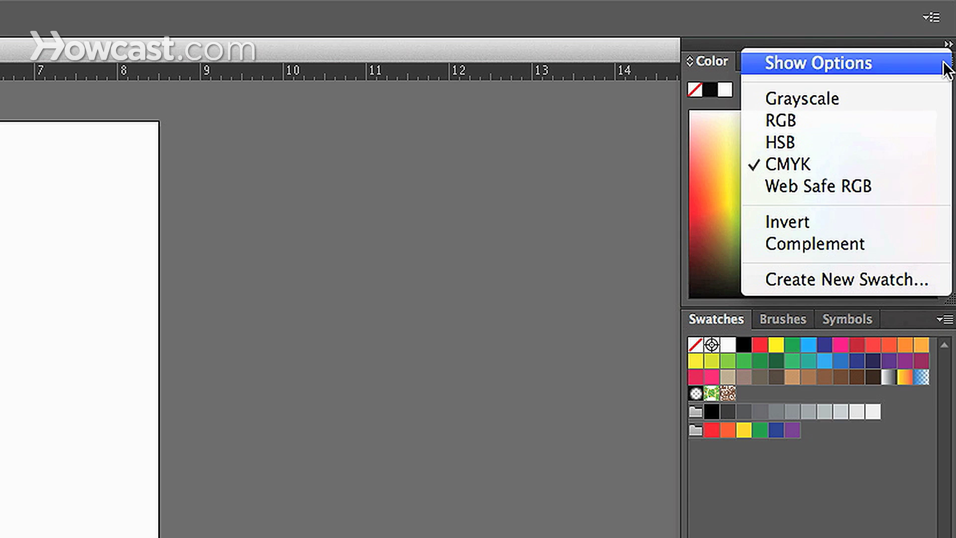
click(943, 63)
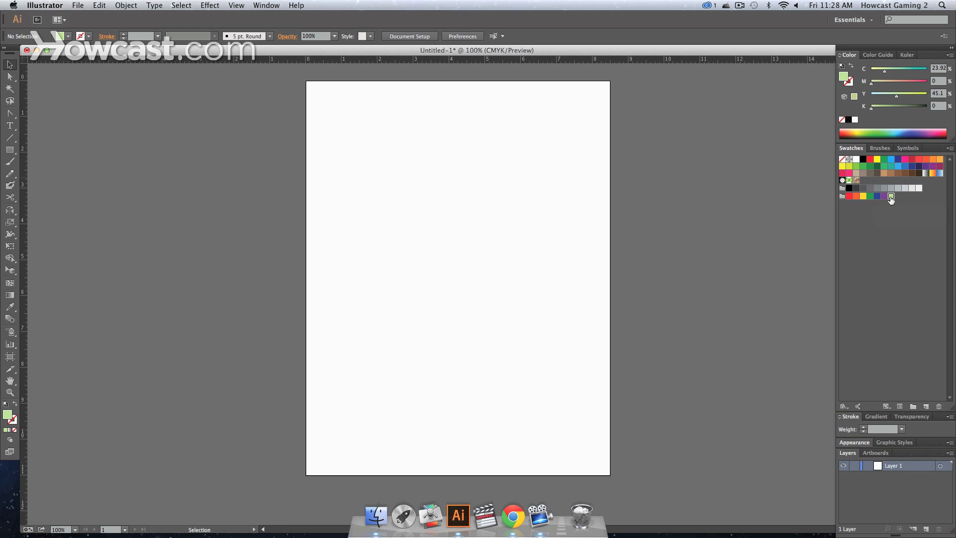
double_click(890, 197)
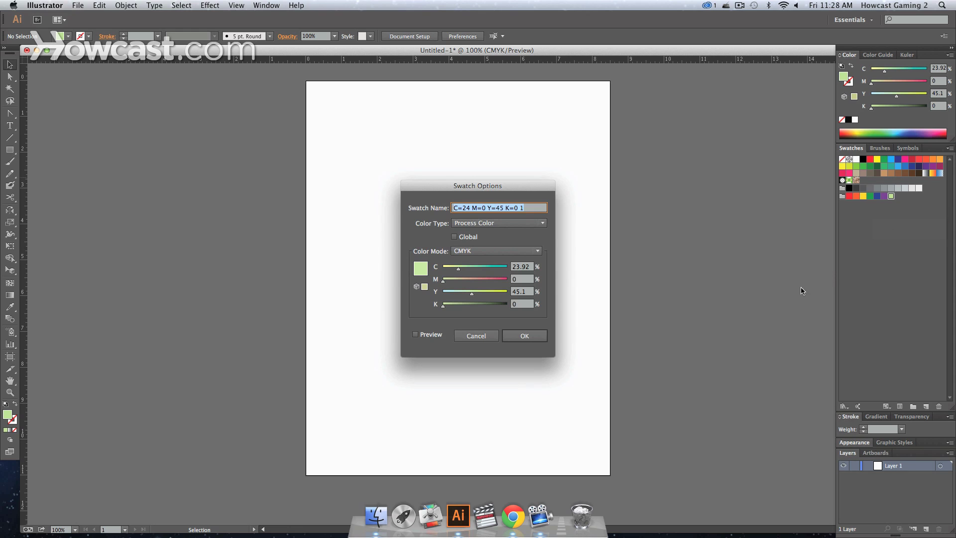
Make the light green swatch a CMYK spot colour named 'COOL GREEN'.
drag(467, 191, 455, 156)
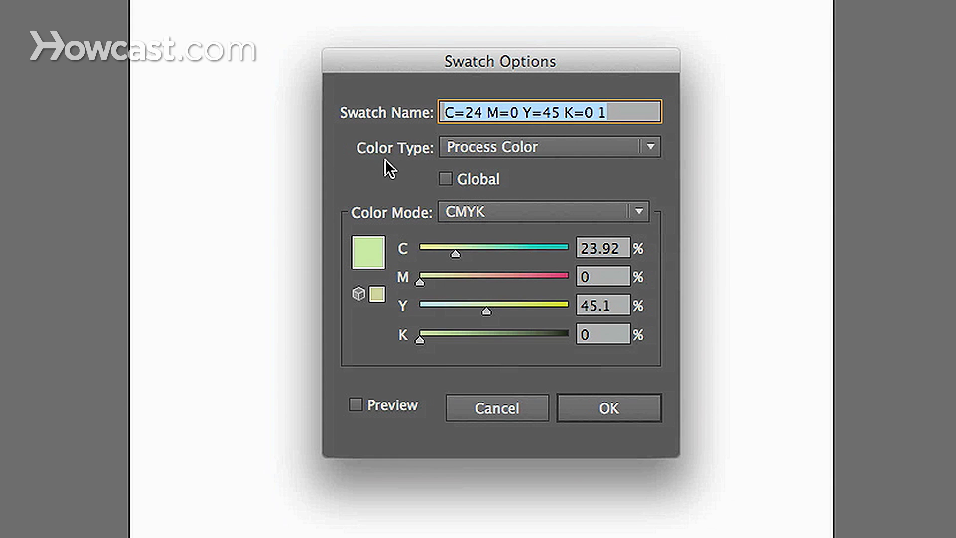
click(499, 150)
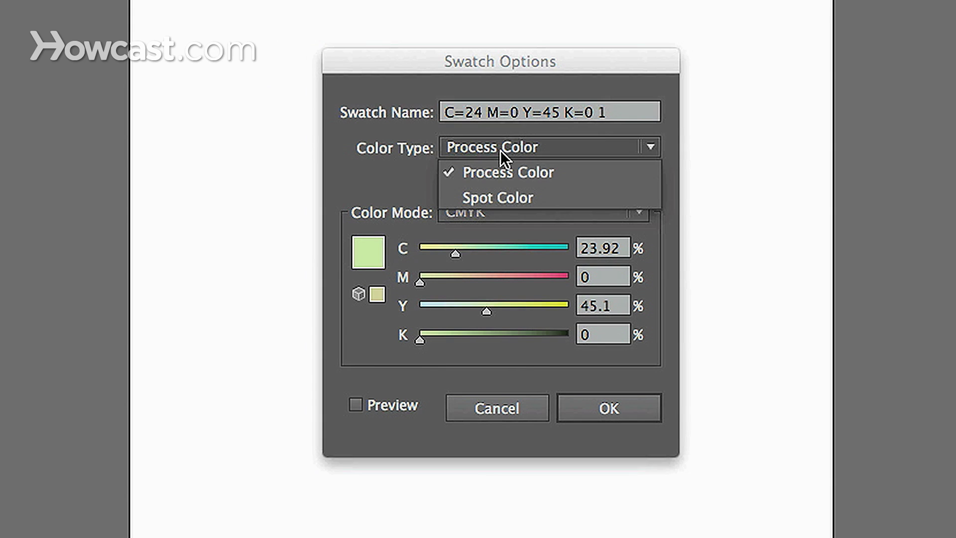
click(513, 200)
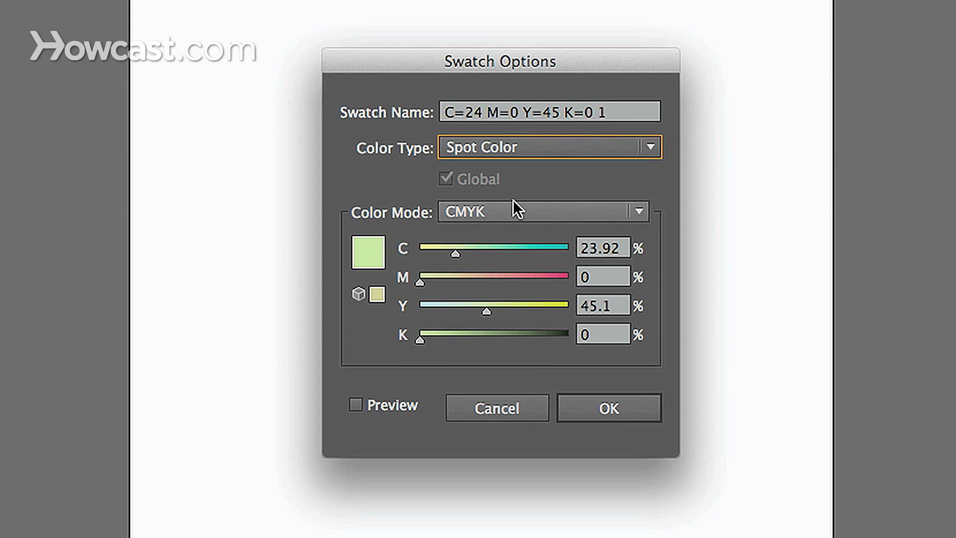
click(460, 215)
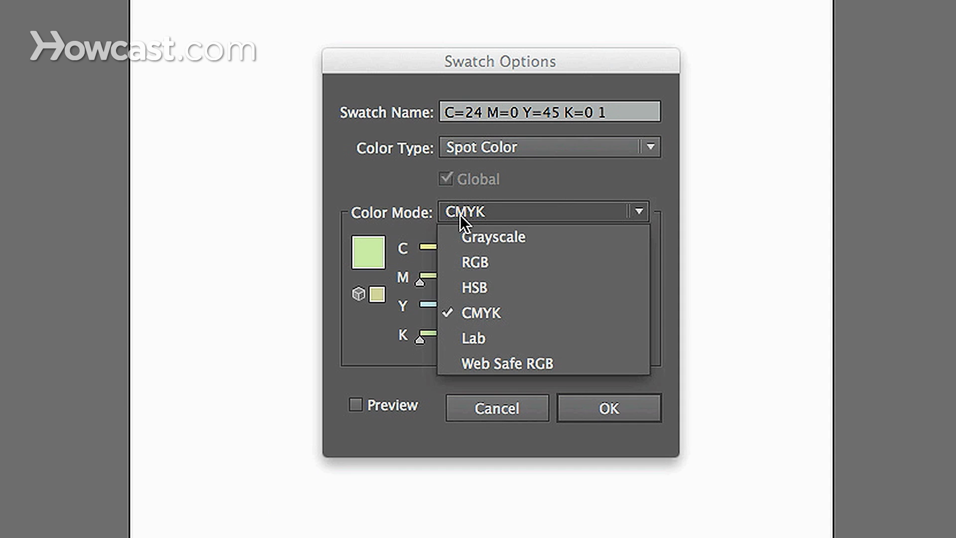
click(389, 184)
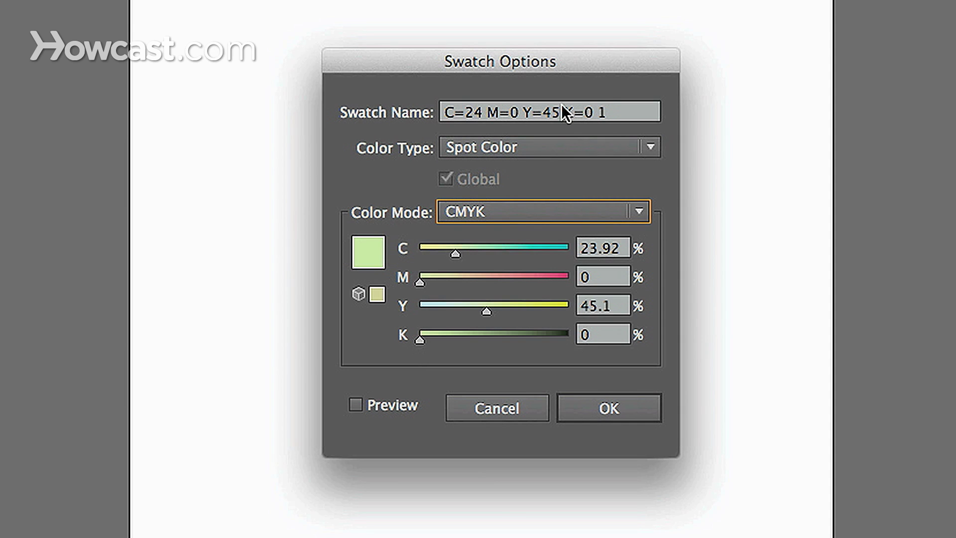
triple_click(619, 112)
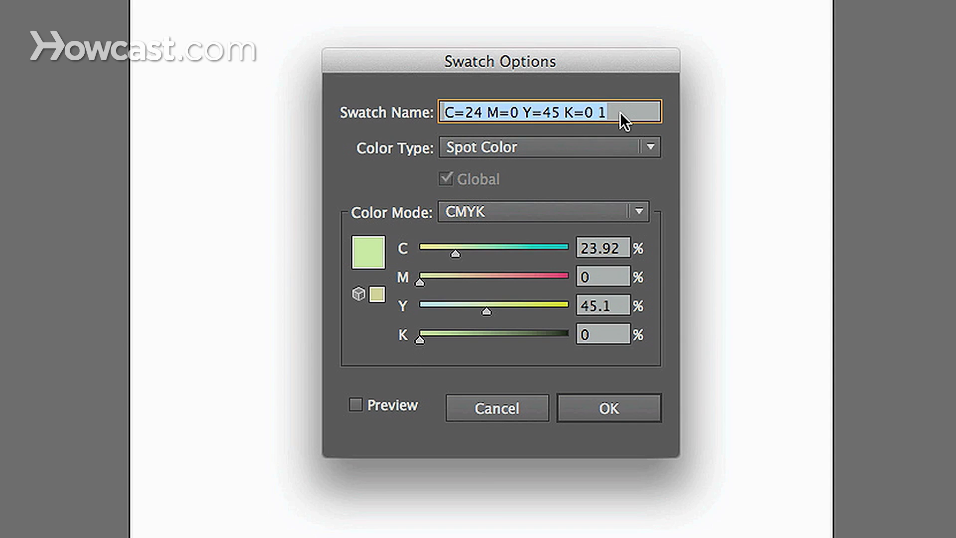
text(COO)
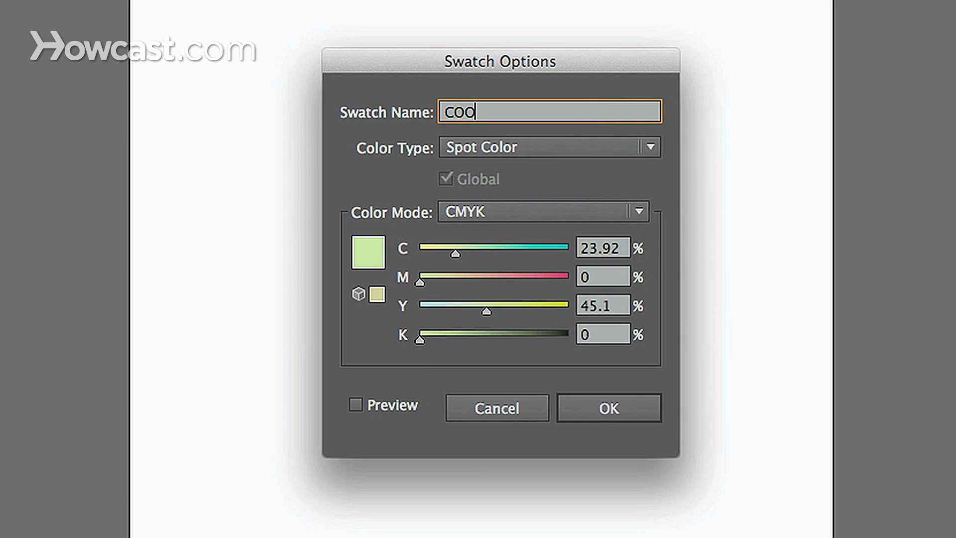
text(L GREEN)
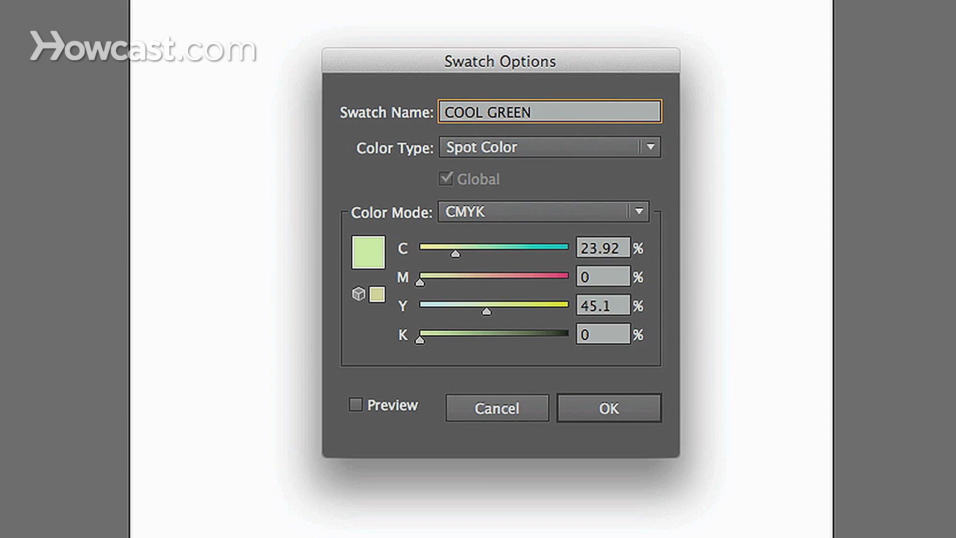
click(608, 413)
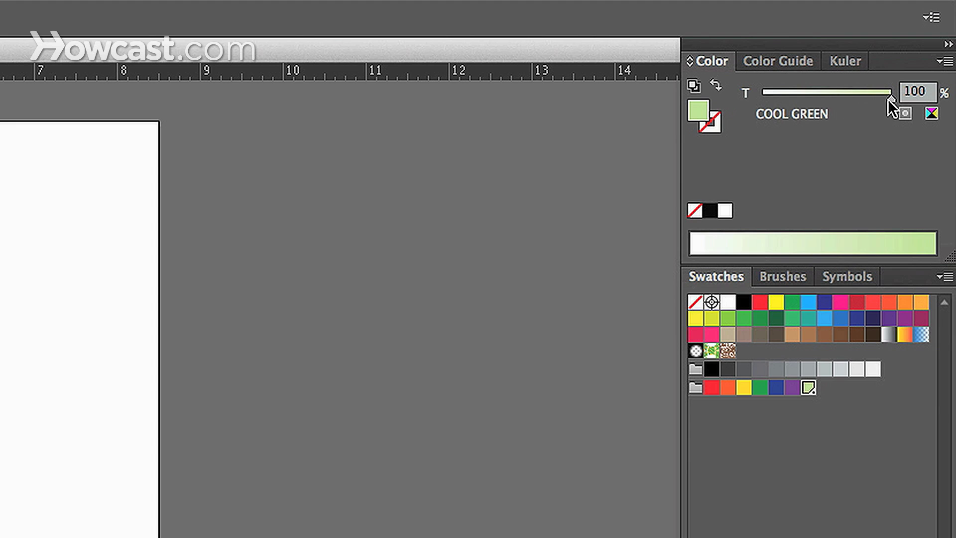
mouse_move(889, 100)
mouse_down()
mouse_move(843, 98)
mouse_move(799, 119)
mouse_move(896, 119)
mouse_move(772, 106)
mouse_move(895, 100)
mouse_up()
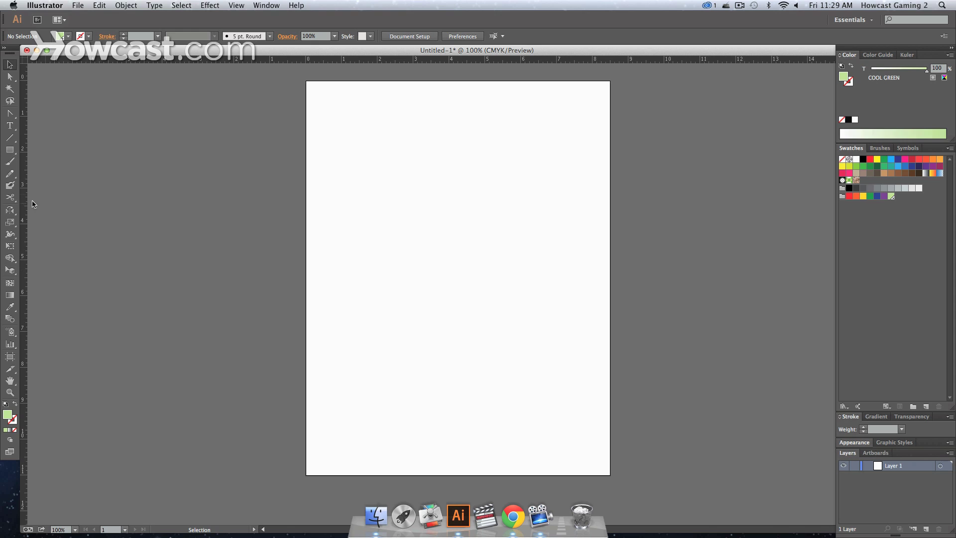
Draw a rectangle in the upper middle of the artboard and adjust its COOL GREEN tint to a deep shade.
click(10, 150)
drag(360, 184, 543, 327)
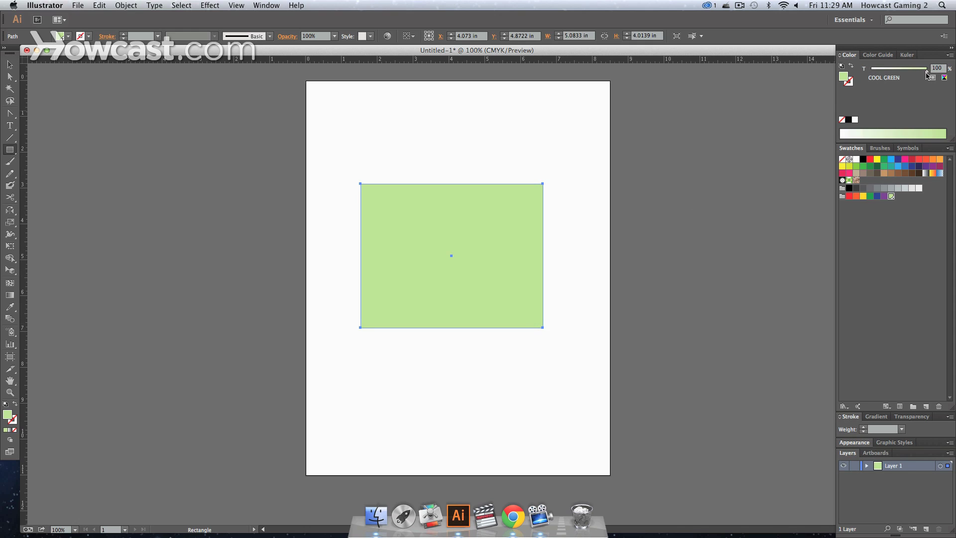
drag(919, 76, 887, 74)
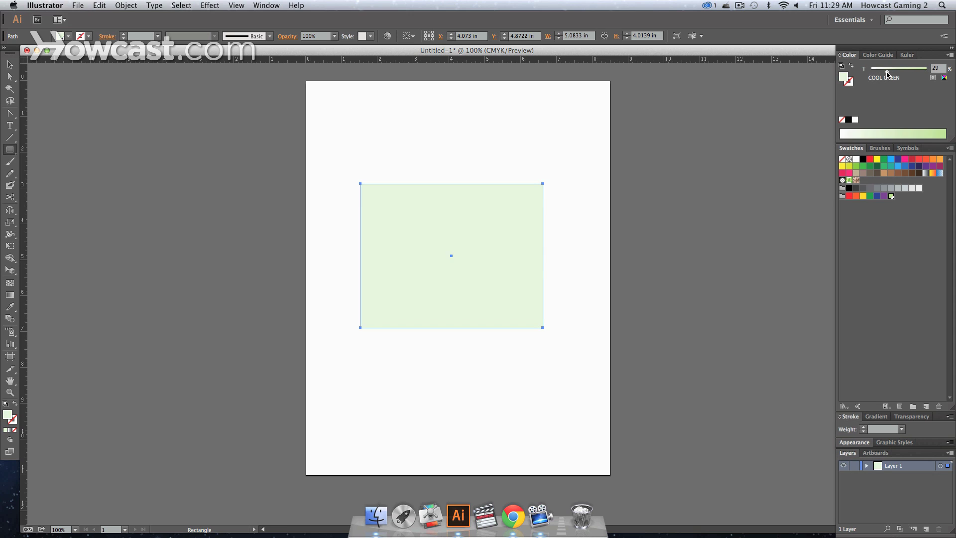
drag(888, 75, 903, 78)
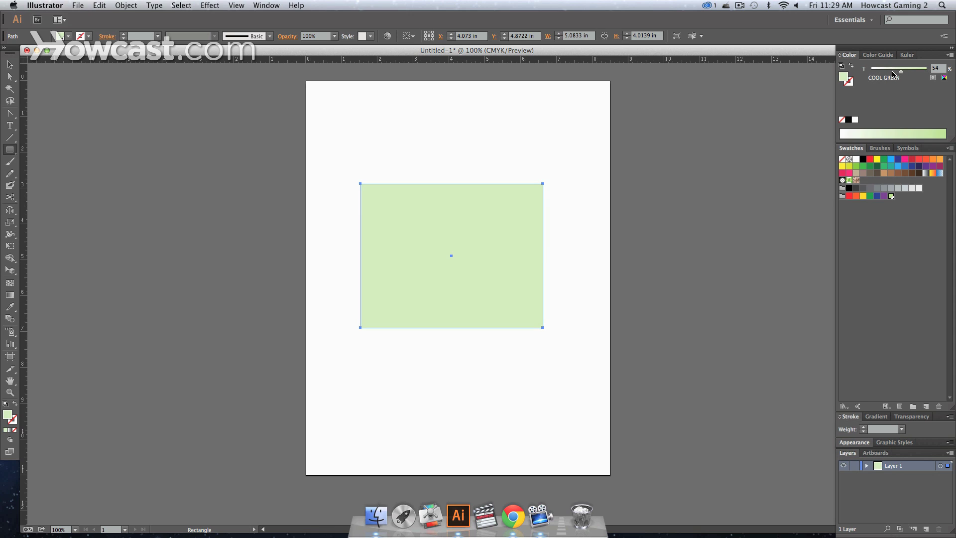
click(893, 74)
drag(892, 74, 923, 74)
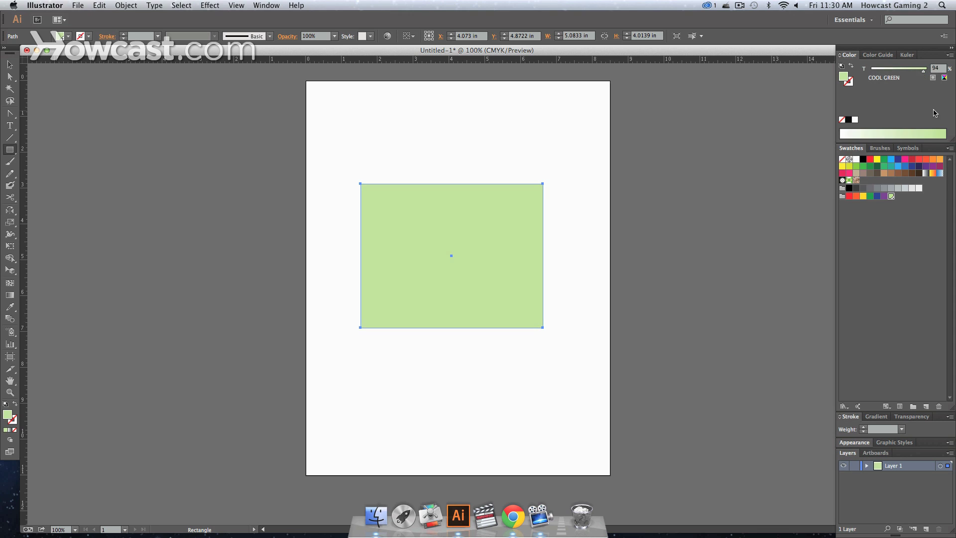
Fill the rectangle with the red swatch and set that swatch's colour type to Spot Color.
click(869, 159)
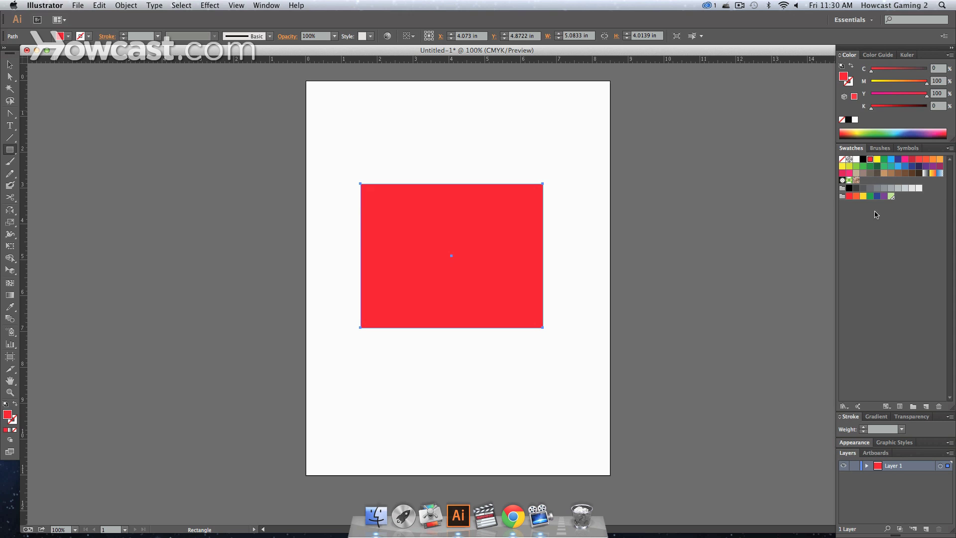
double_click(869, 160)
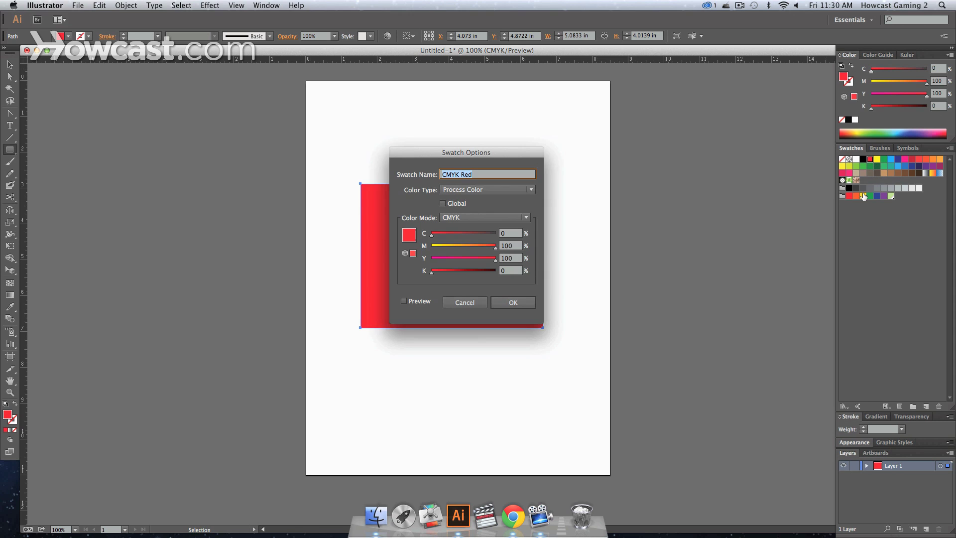
drag(464, 150, 656, 122)
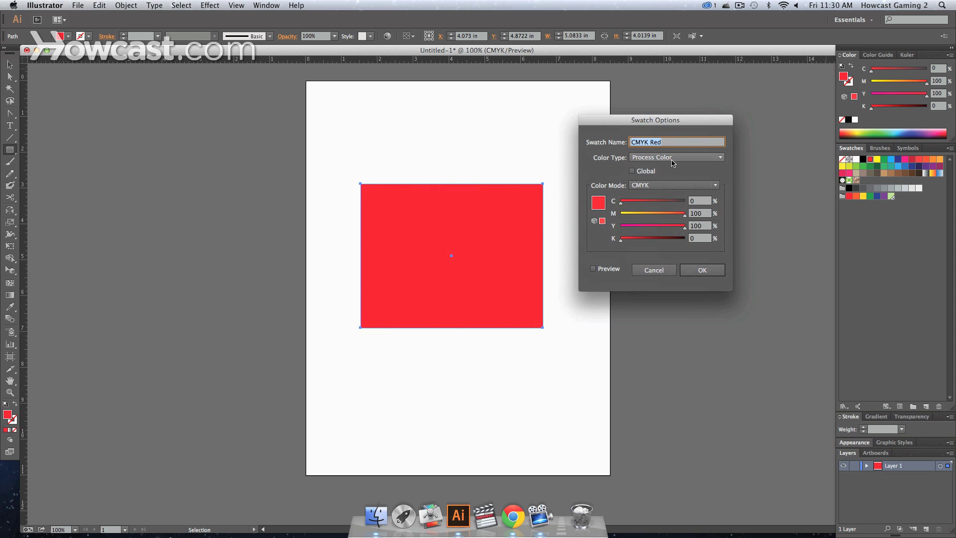
click(673, 157)
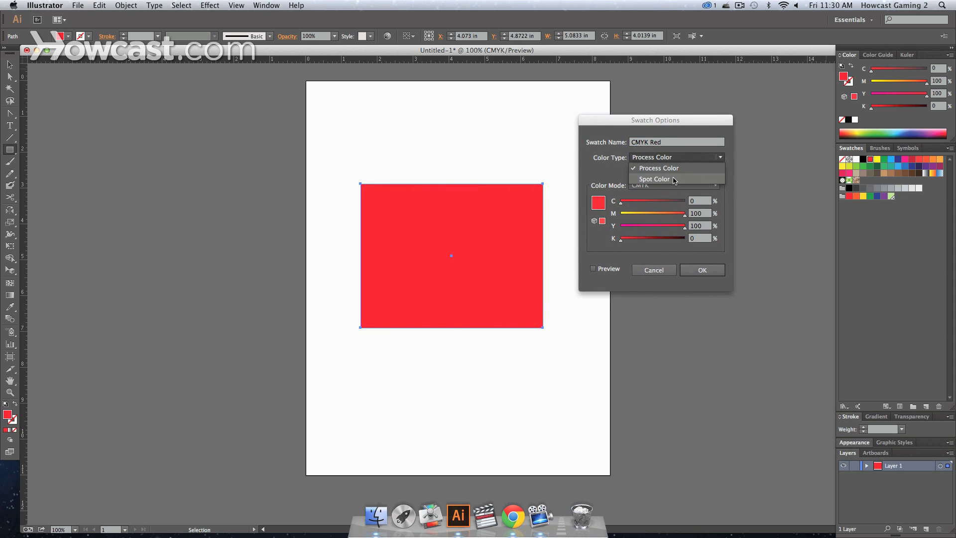
click(674, 179)
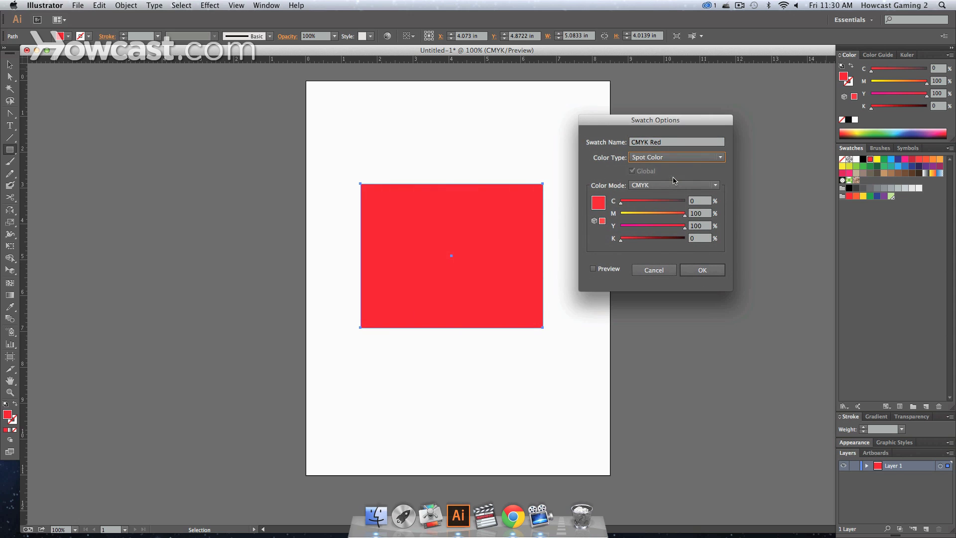
Name the red spot swatch 'SUPER RED' and move it beside COOL GREEN.
double_click(680, 145)
triple_click(679, 146)
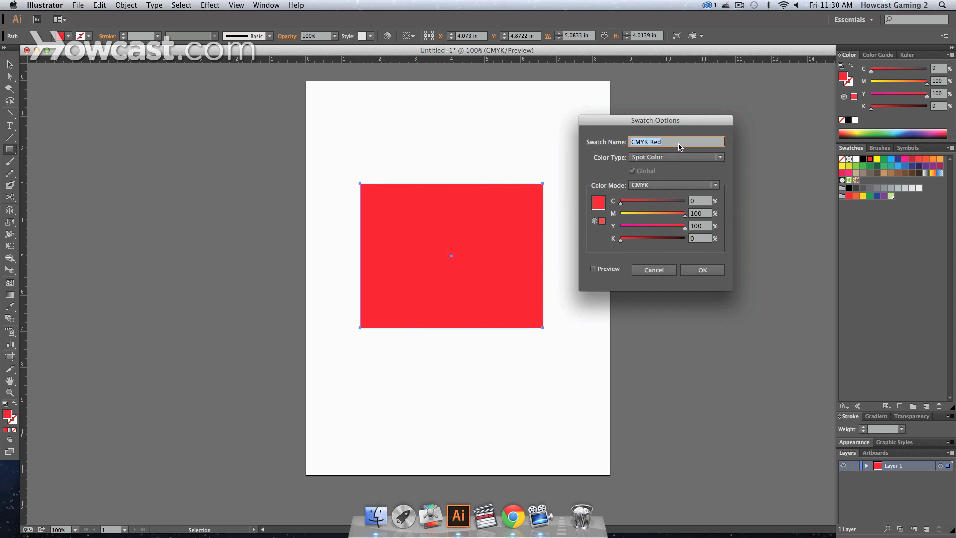
text(SUPER RED)
key(Return)
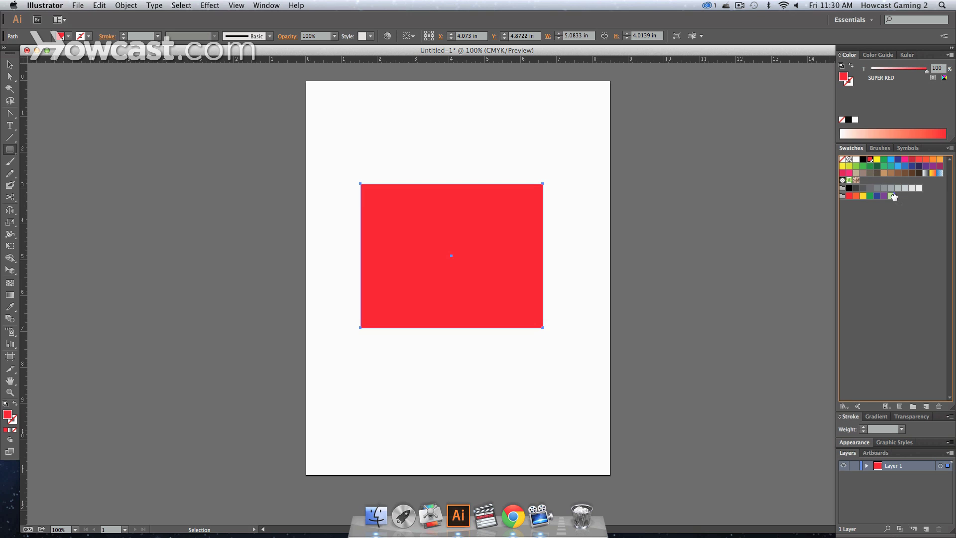
mouse_move(896, 201)
mouse_down()
mouse_move(857, 196)
mouse_move(857, 180)
mouse_move(895, 202)
mouse_up()
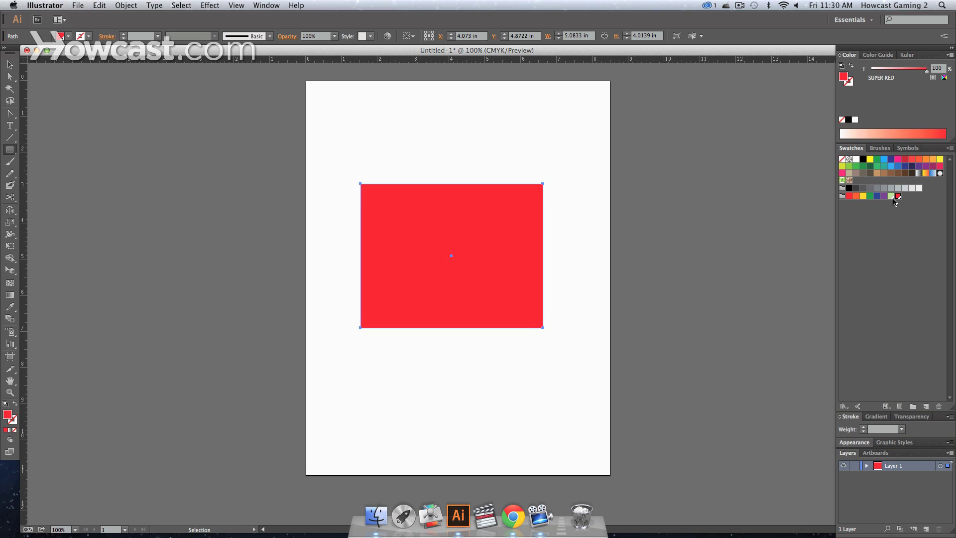